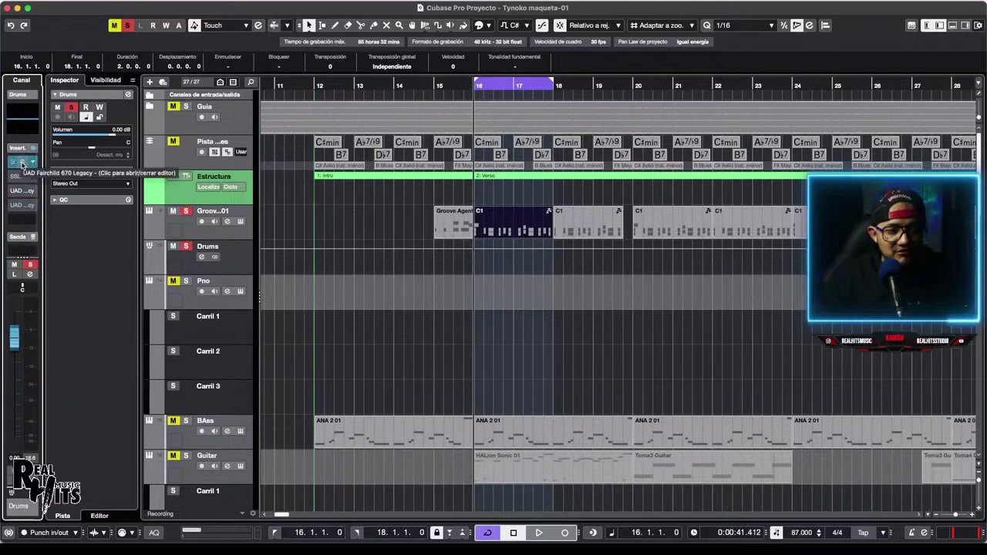
# Audition the drum loop through the Drums channel's first UAD Fairchild 670 Legacy insert, both bypassed and active, and close its editor.
pyautogui.click(22, 163)
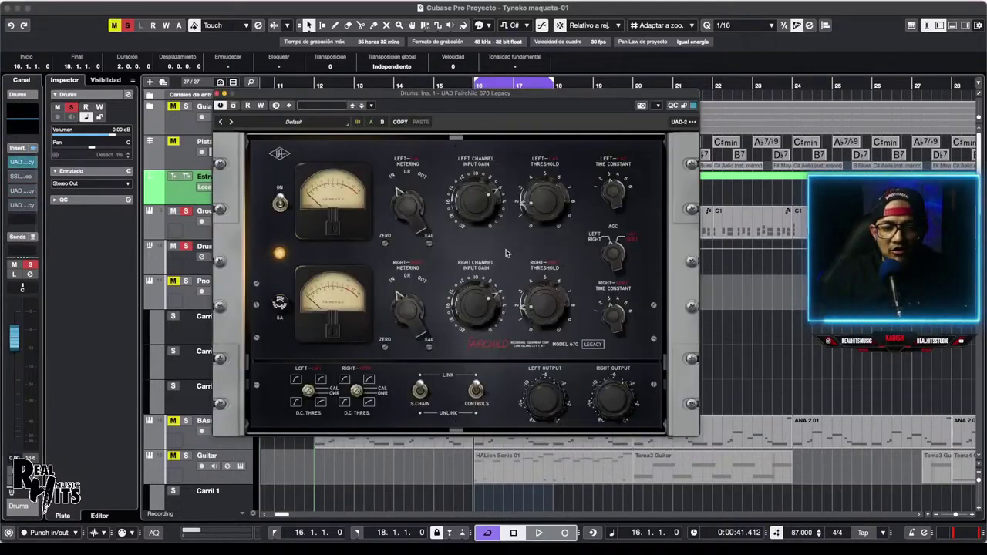
pyautogui.press('space')
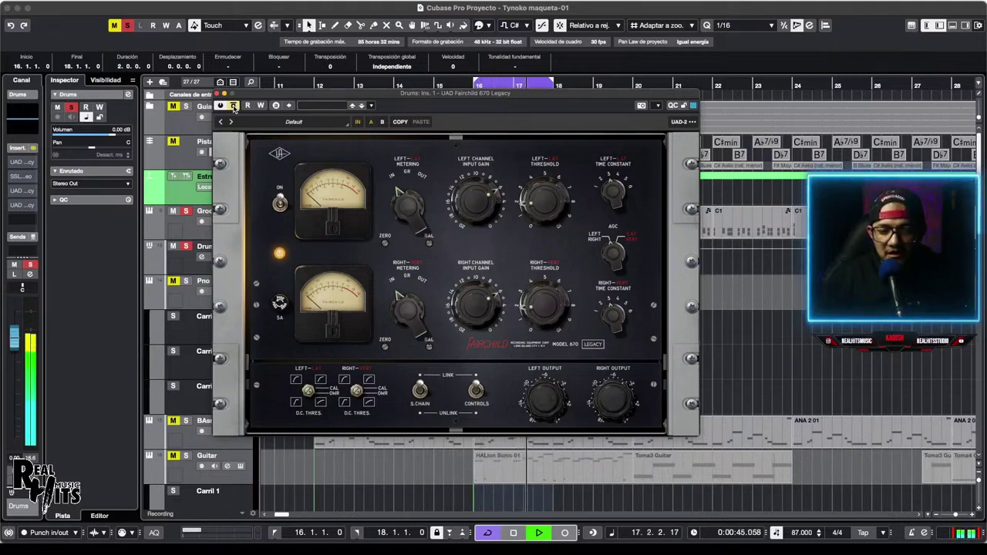
pyautogui.press('space')
pyautogui.press('space')
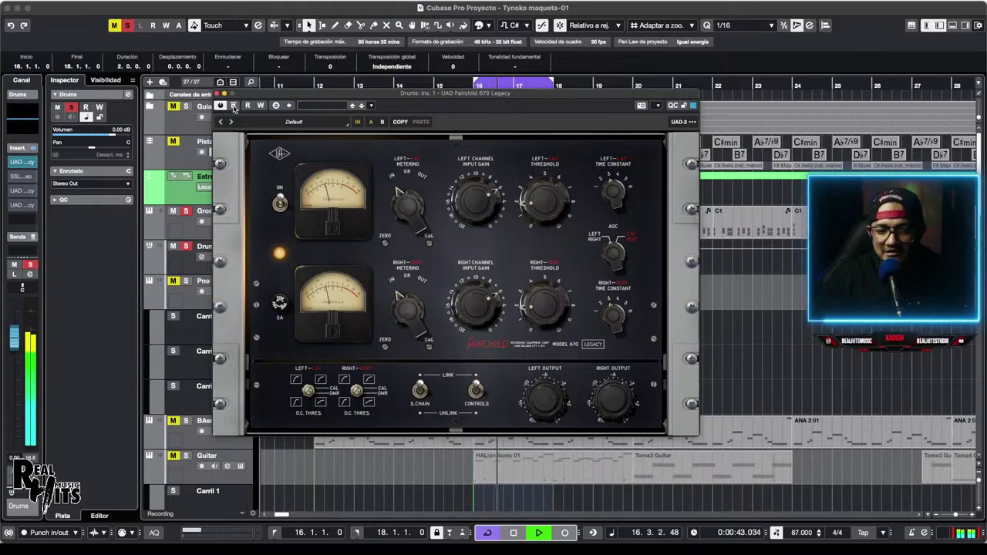
pyautogui.press('space')
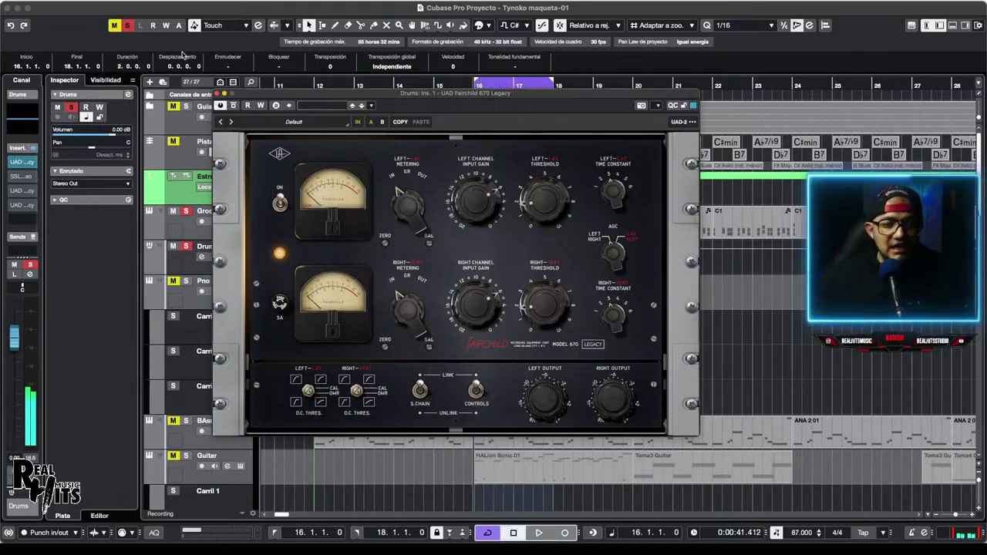
pyautogui.click(218, 93)
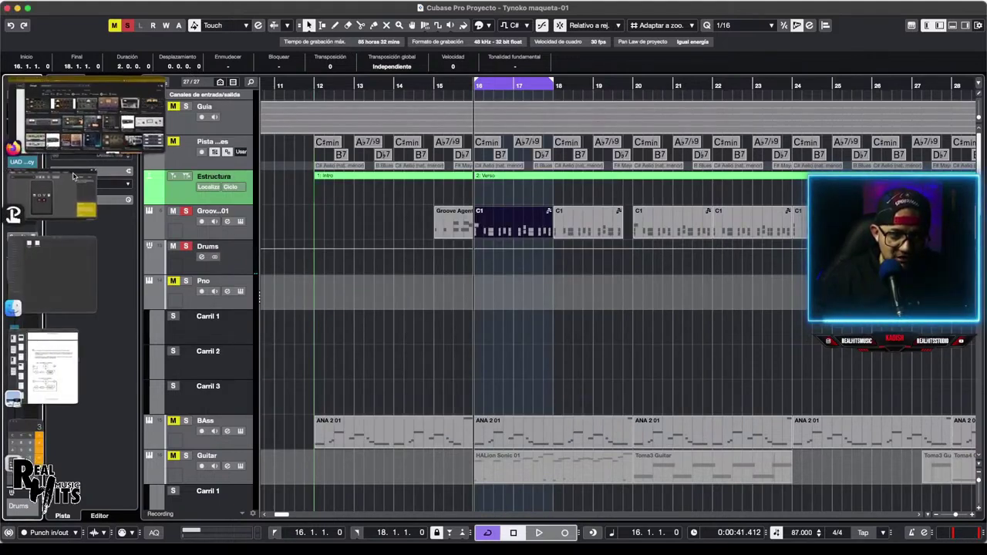
# Add a UAD Fairchild 670 Legacy to the Drums channel's fifth insert slot and move its editor clear for viewing.
pyautogui.click(19, 222)
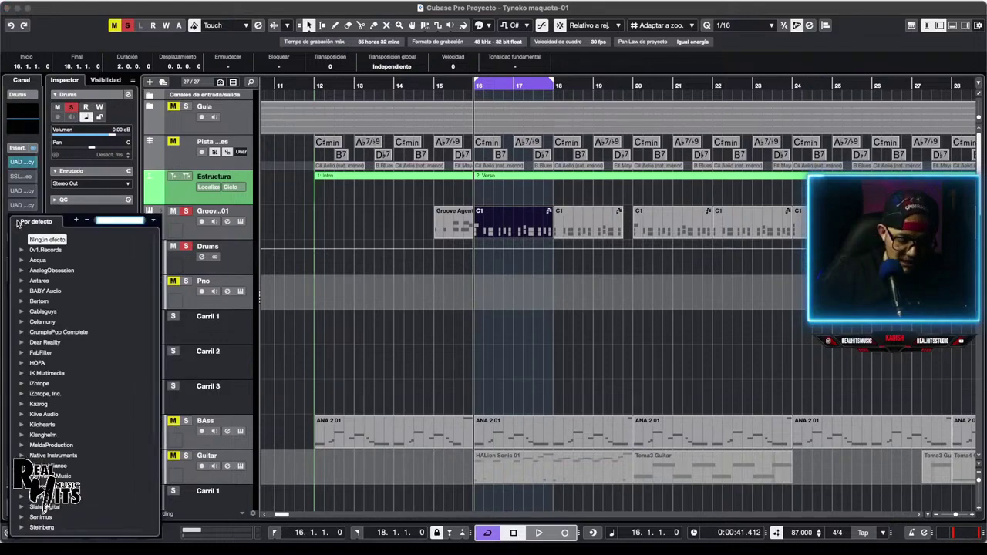
pyautogui.write('fair')
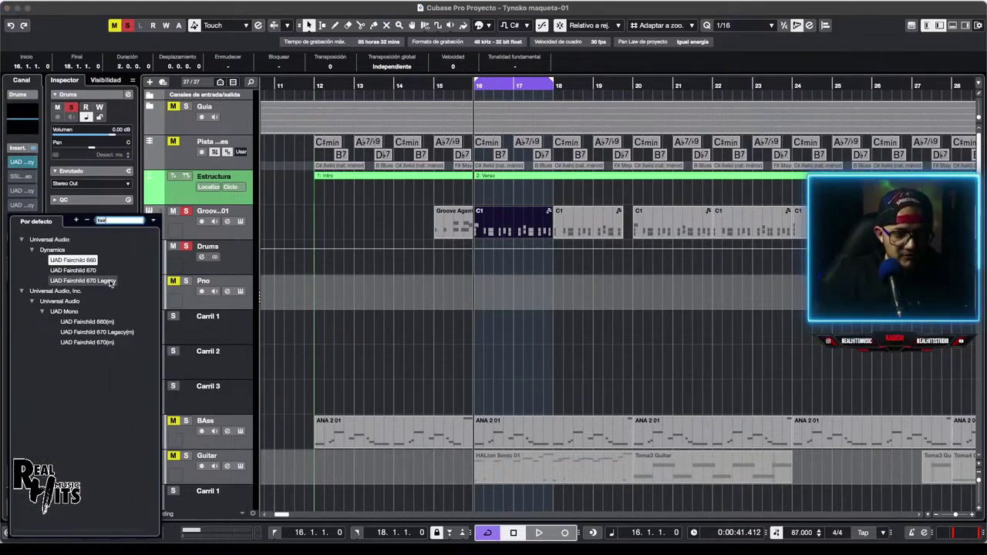
pyautogui.click(111, 282)
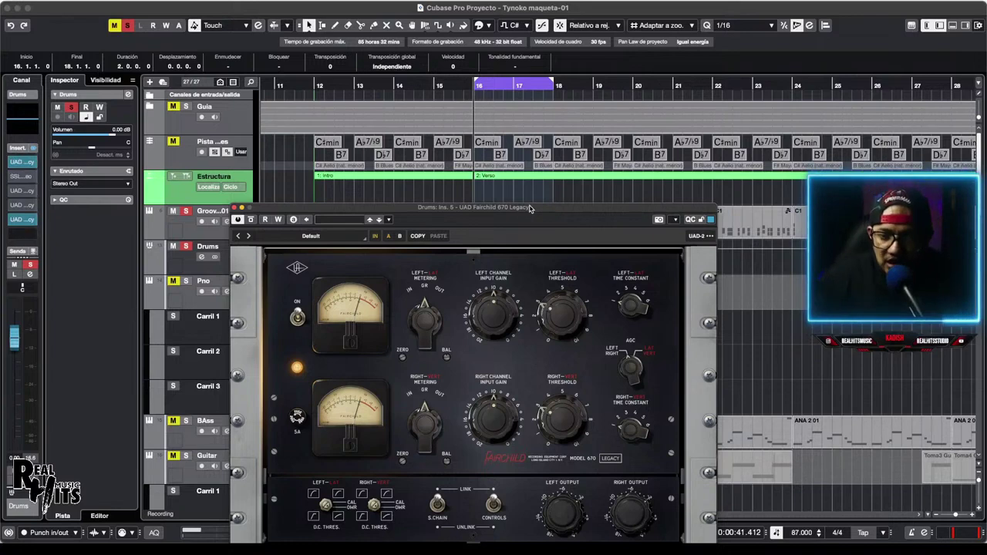
pyautogui.moveTo(530, 208); pyautogui.dragTo(469, 123)
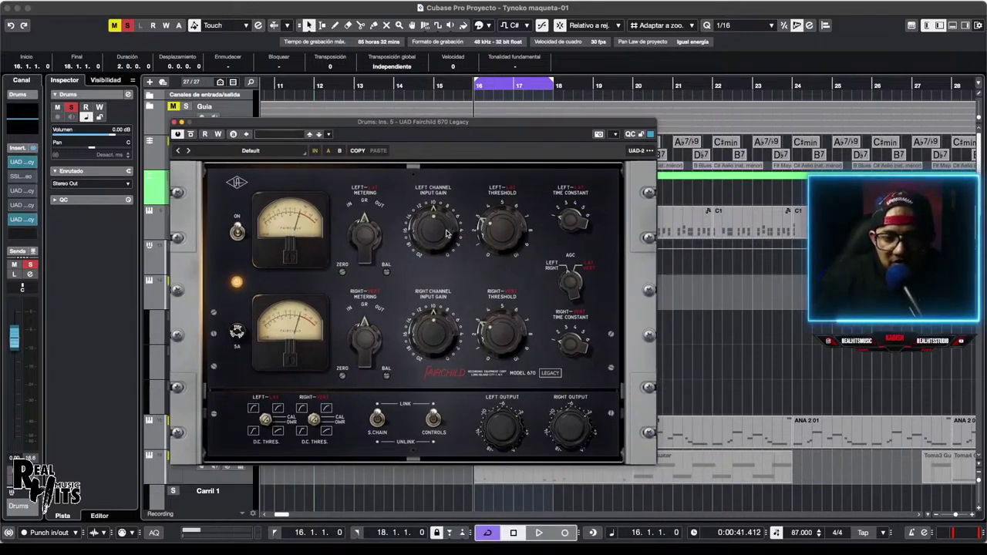
# Switch the left and right metering to IN and adjust both channels' input gain while auditioning the drum loop.
pyautogui.press('space')
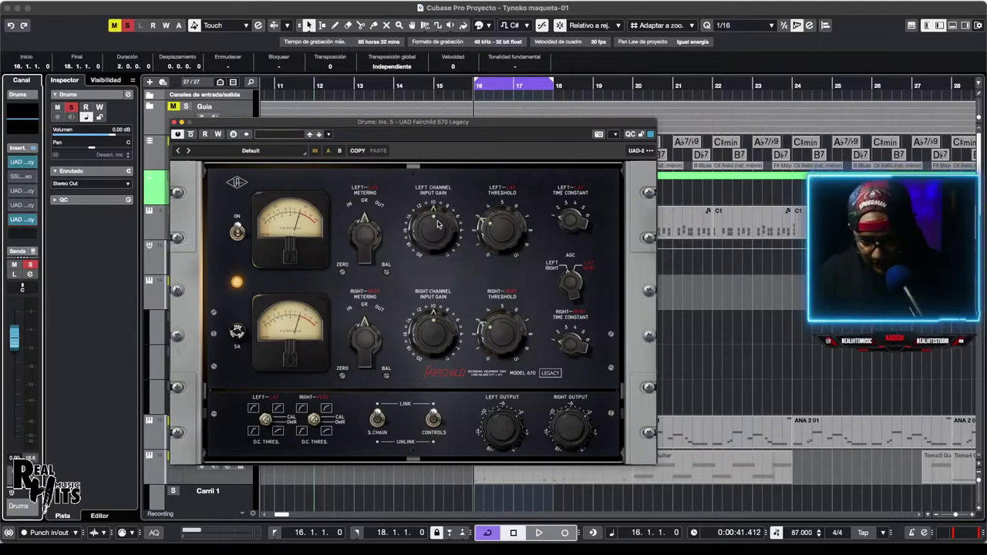
pyautogui.moveTo(365, 238); pyautogui.dragTo(358, 268)
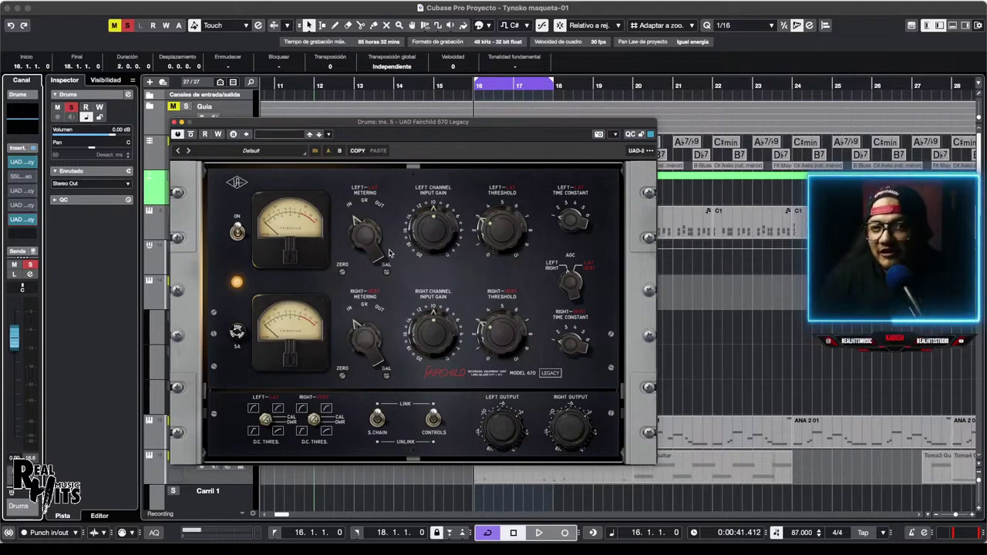
pyautogui.press('space')
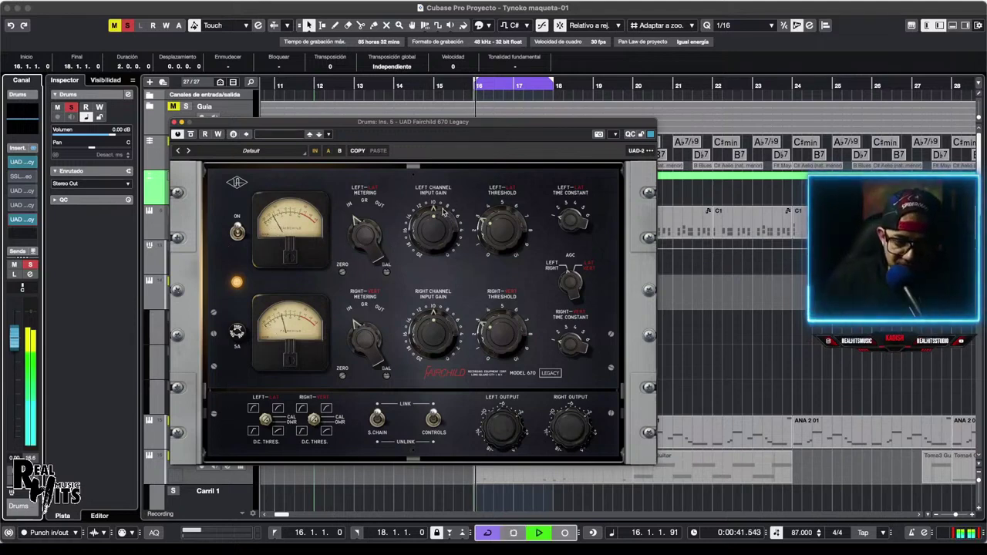
pyautogui.press('space')
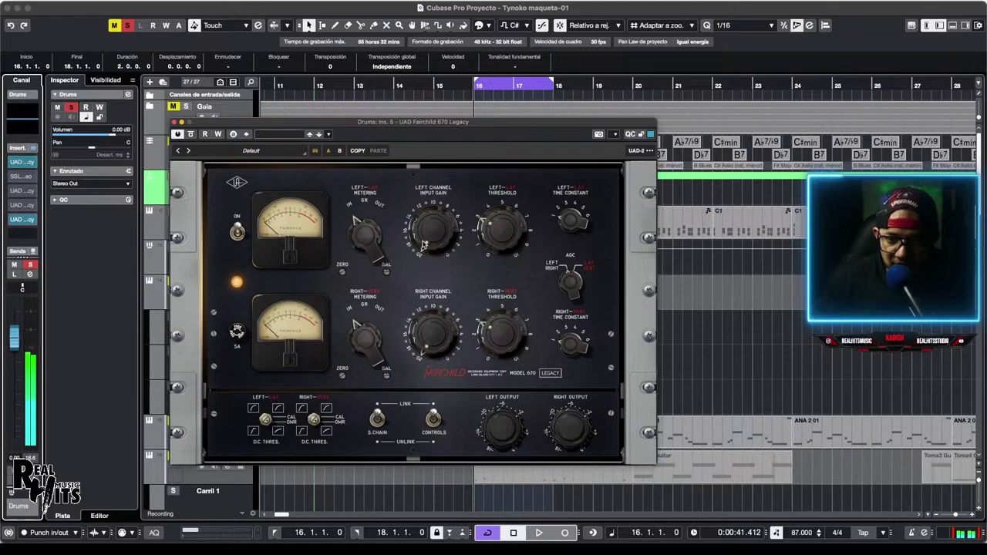
pyautogui.press('space')
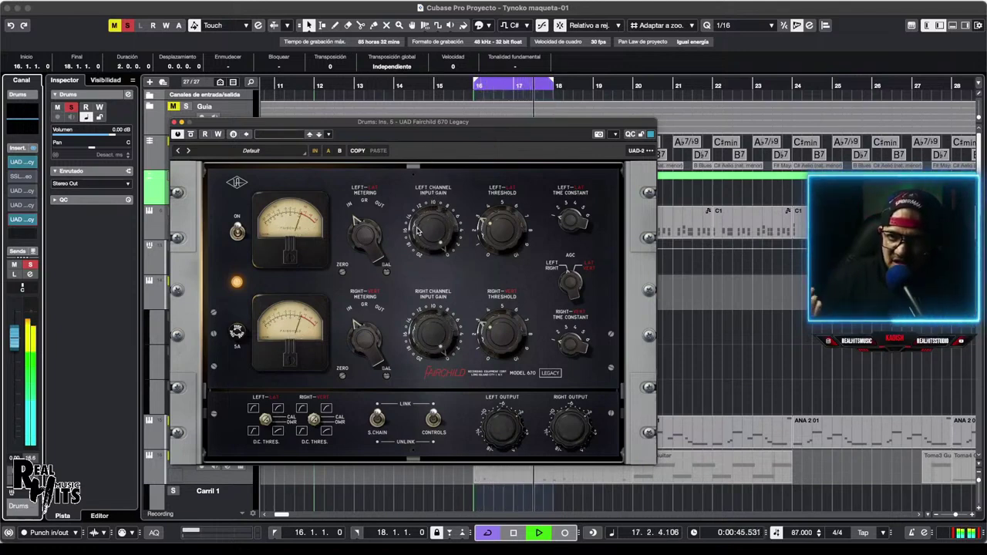
pyautogui.press('space')
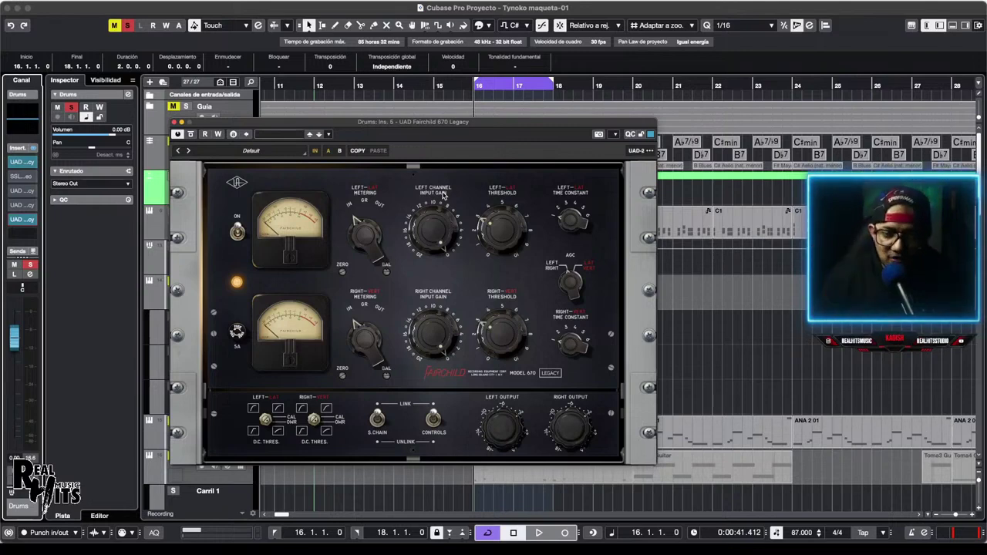
pyautogui.press('space')
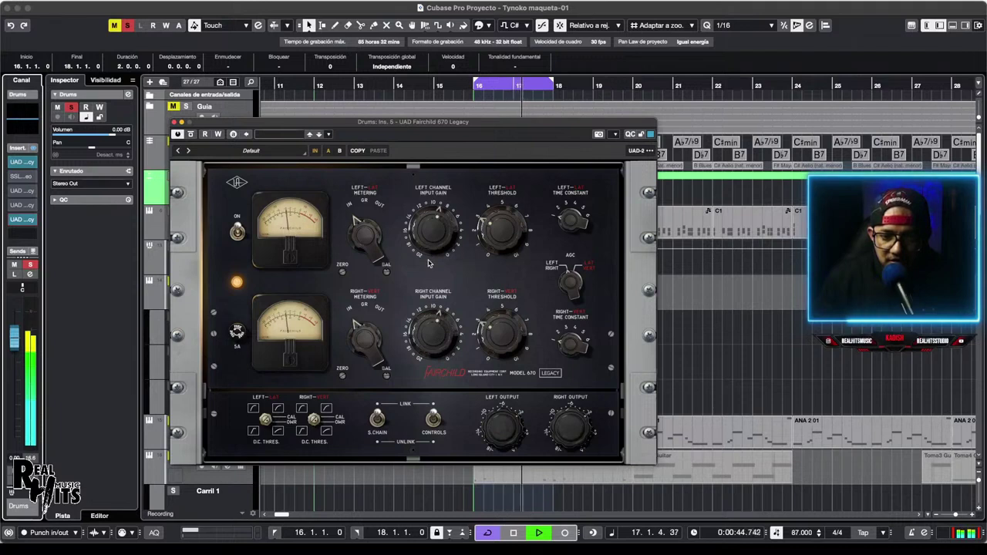
pyautogui.press('space')
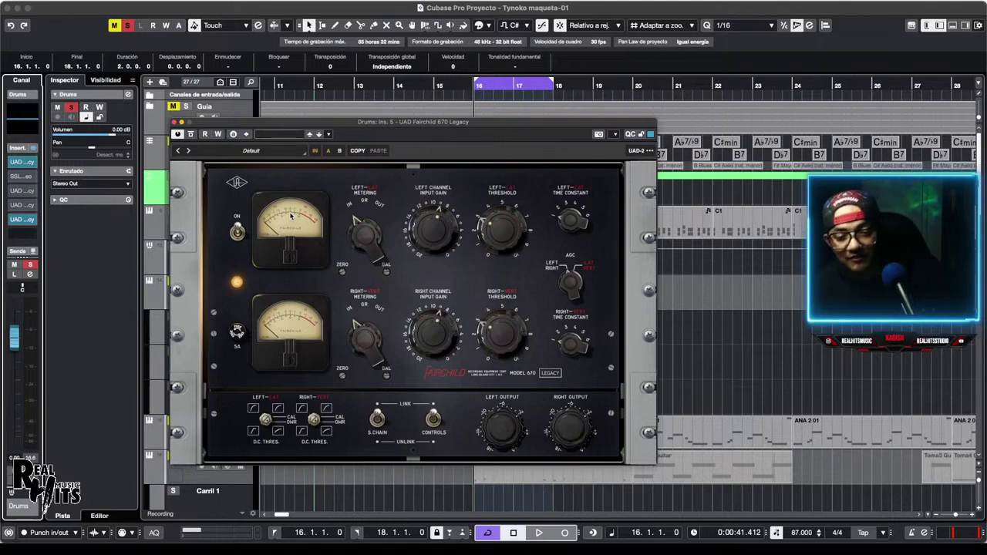
# Raise both channels' input gain slightly and compare the looping drums with the compressor bypassed and active.
pyautogui.press('space')
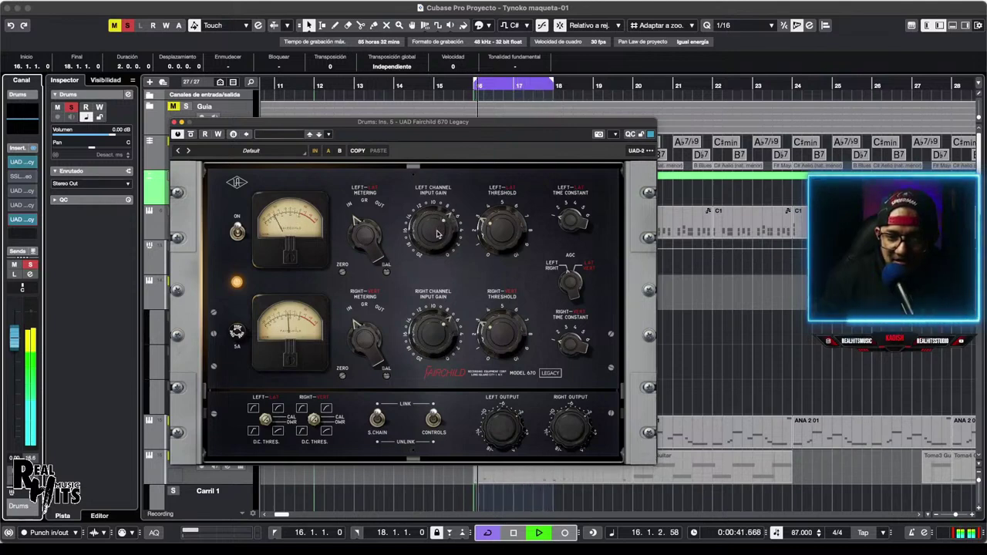
pyautogui.click(190, 135)
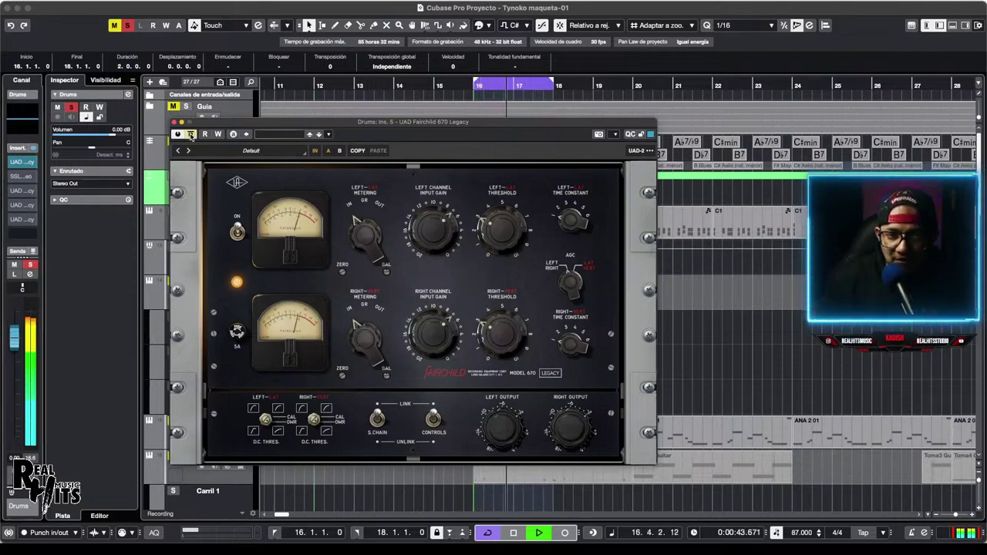
pyautogui.click(190, 135)
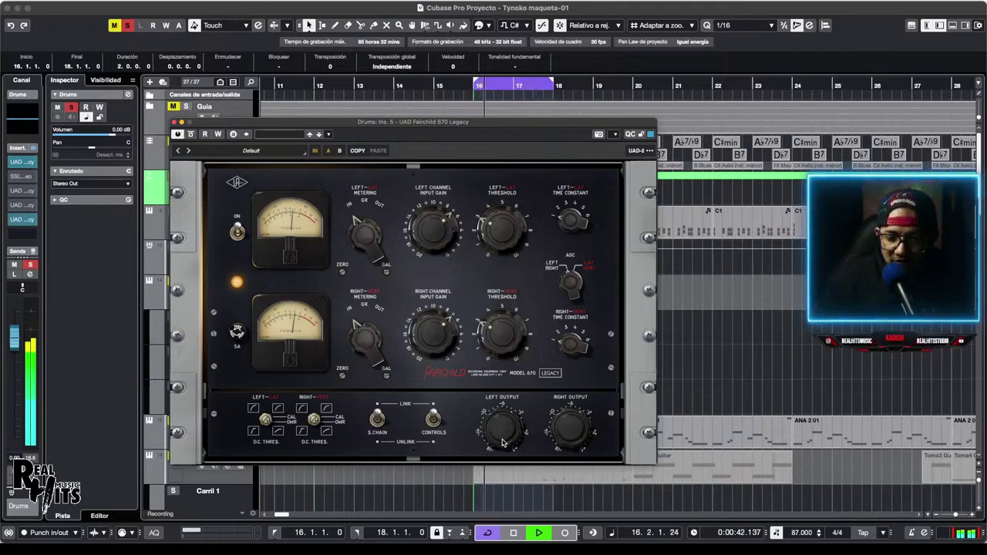
pyautogui.click(190, 135)
pyautogui.click(191, 135)
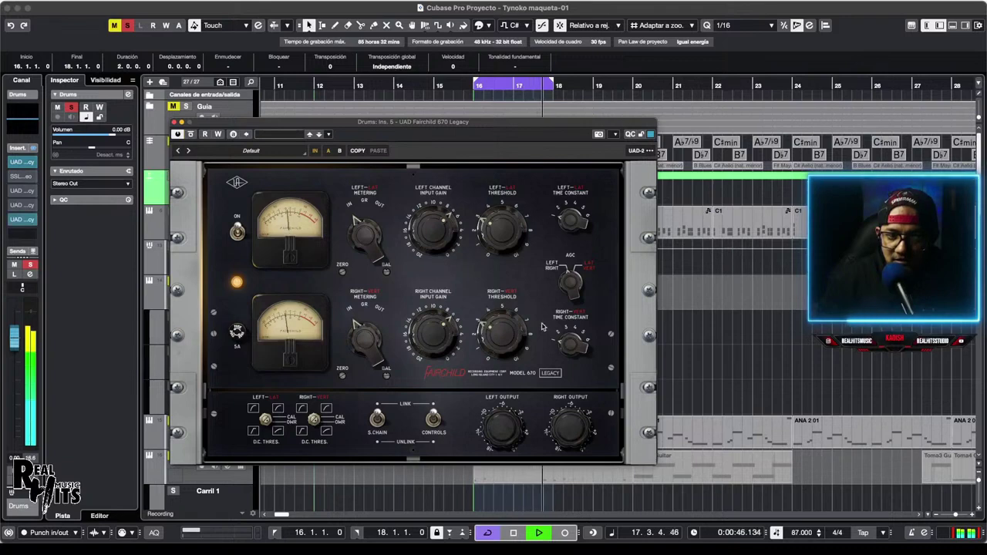
pyautogui.click(190, 135)
pyautogui.click(190, 135)
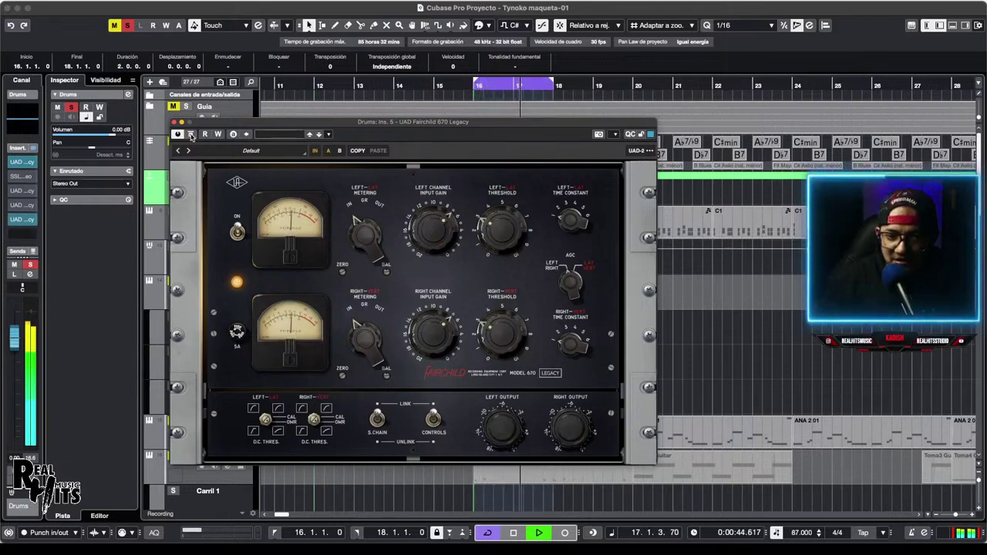
pyautogui.press('space')
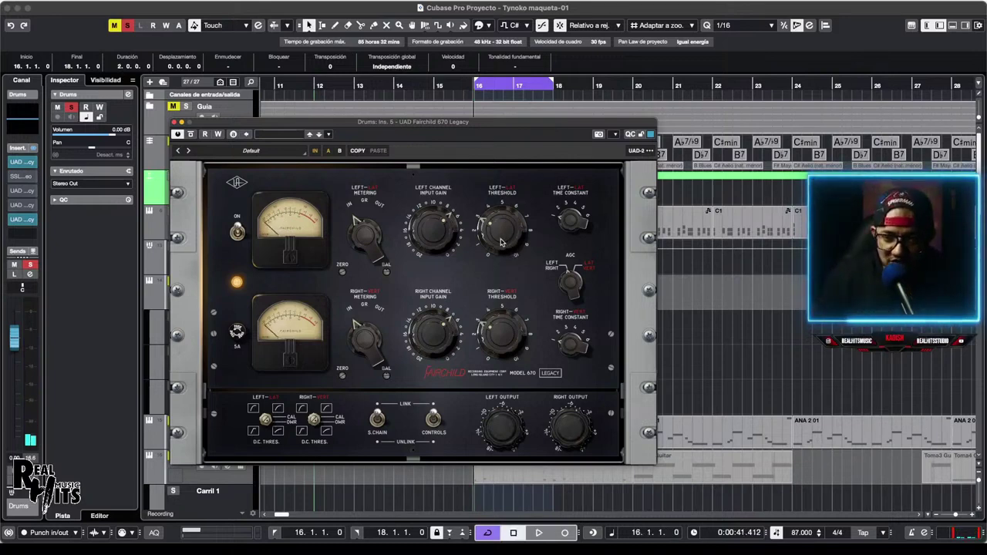
# Switch both meters to GR and adjust the left and right thresholds while the drum loop plays.
pyautogui.press('space')
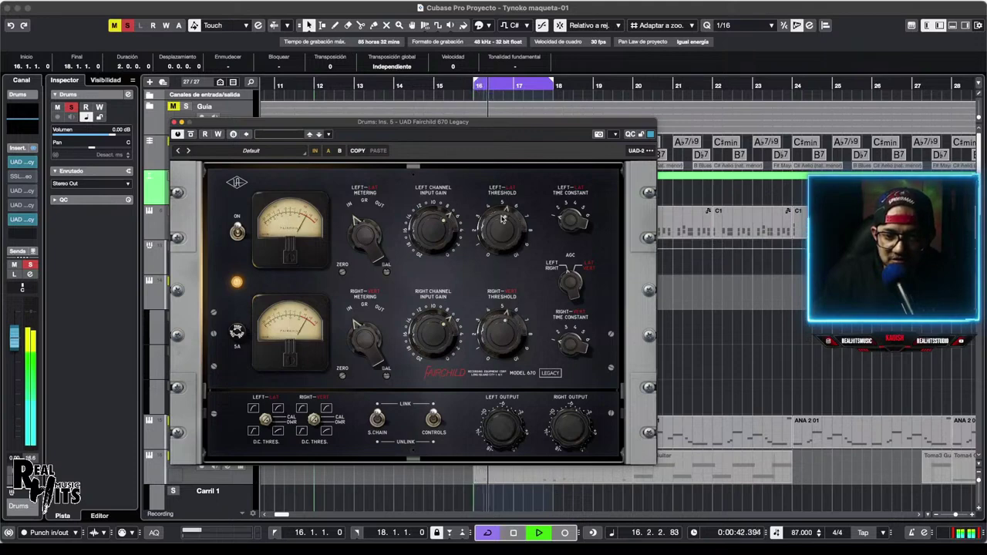
pyautogui.click(374, 218)
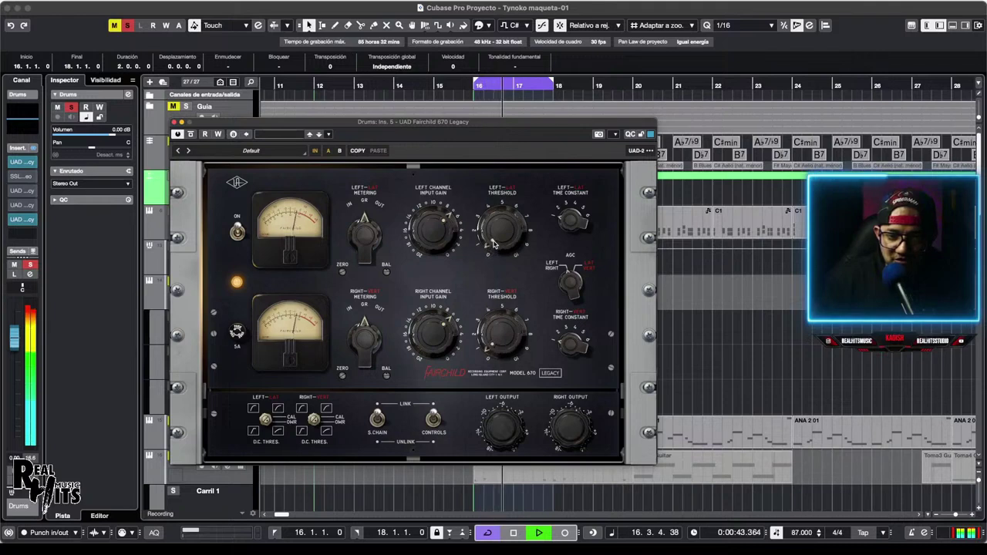
pyautogui.press('space')
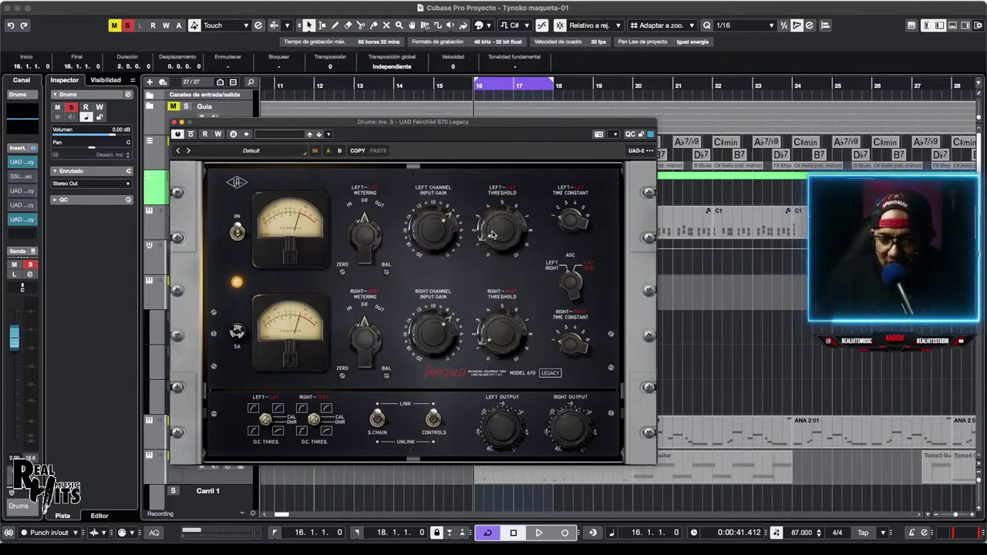
# Try different time constants on both channels and fine-tune the thresholds while auditioning the drum loop.
pyautogui.press('space')
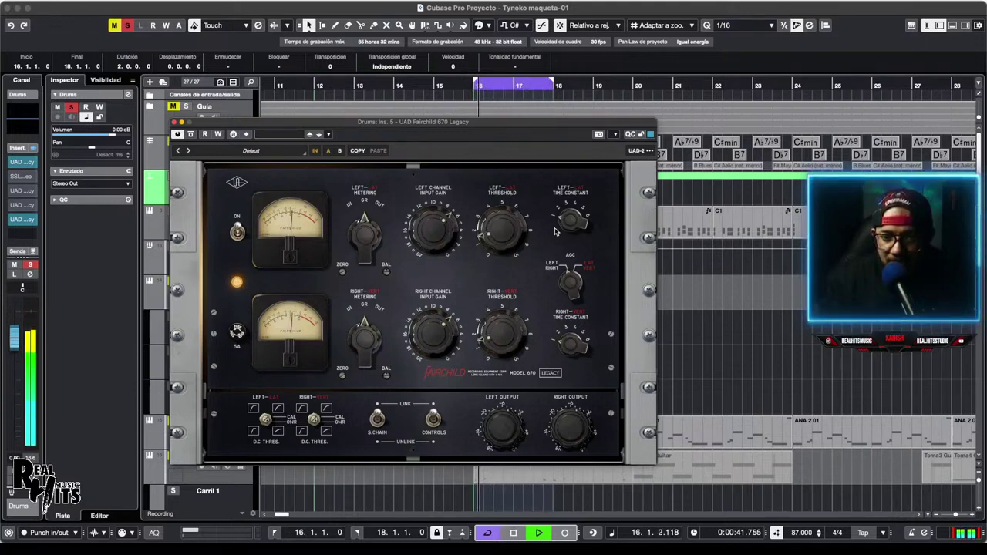
pyautogui.press('space')
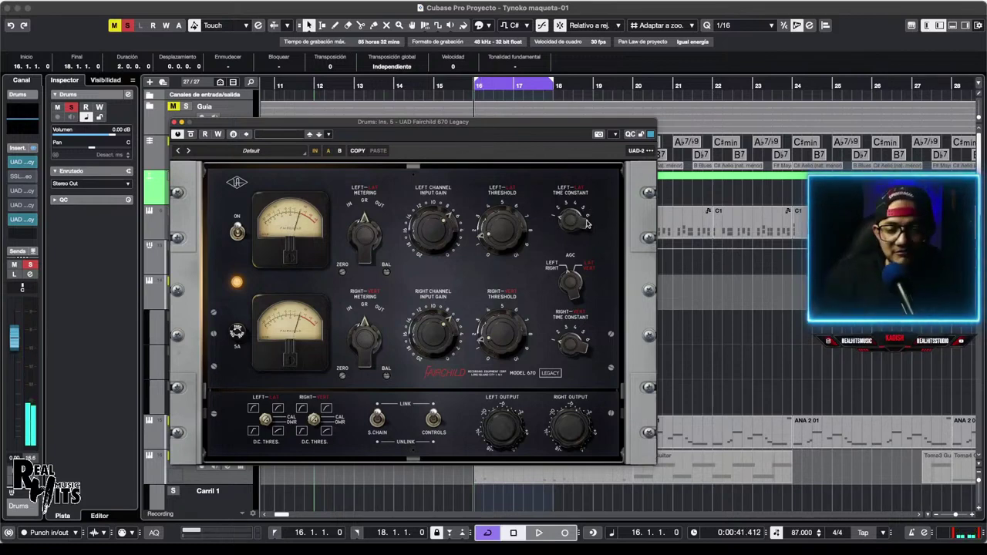
pyautogui.press('space')
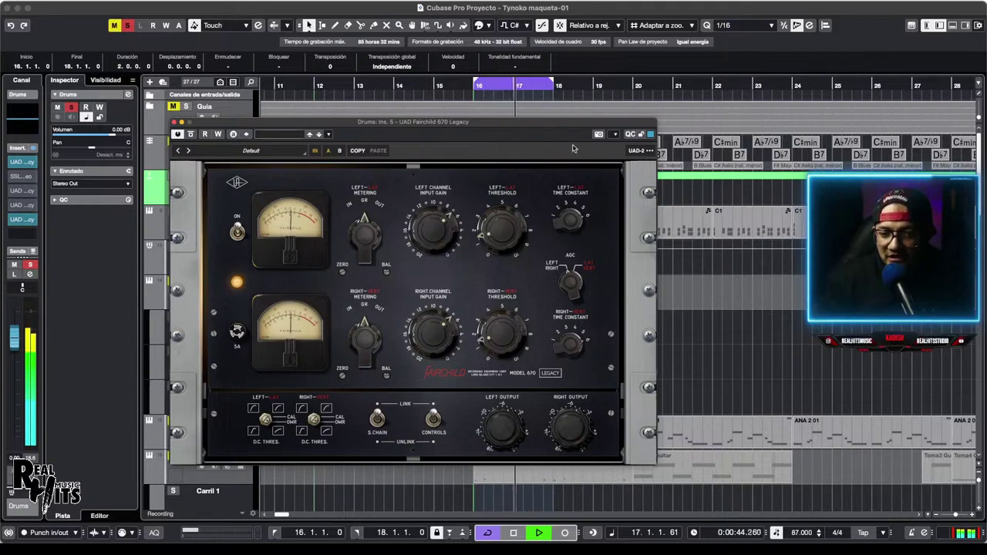
pyautogui.press('space')
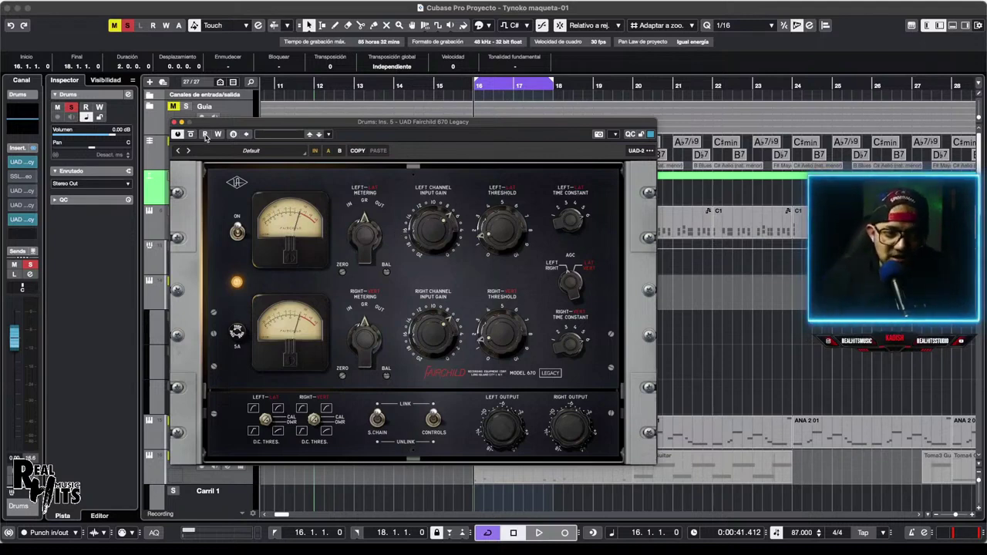
pyautogui.press('space')
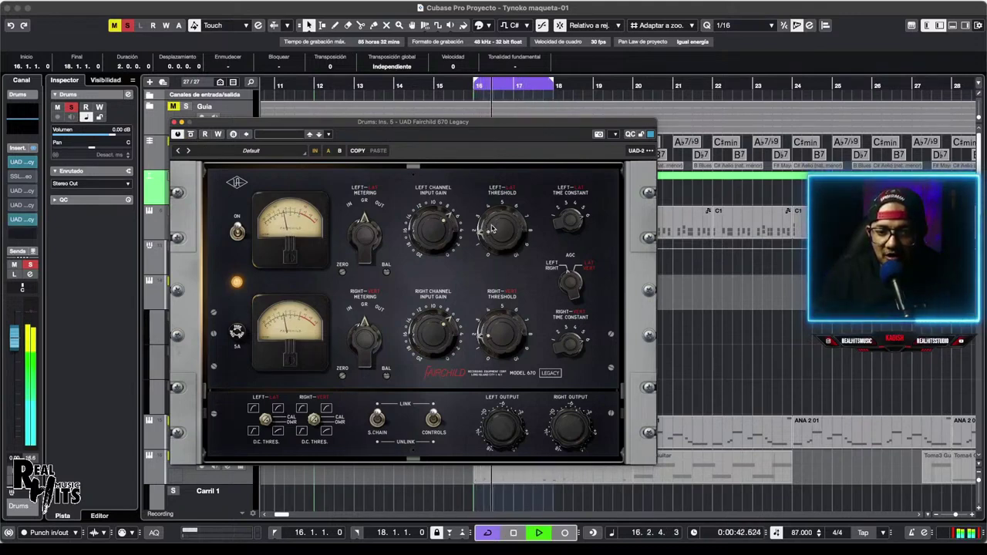
pyautogui.press('space')
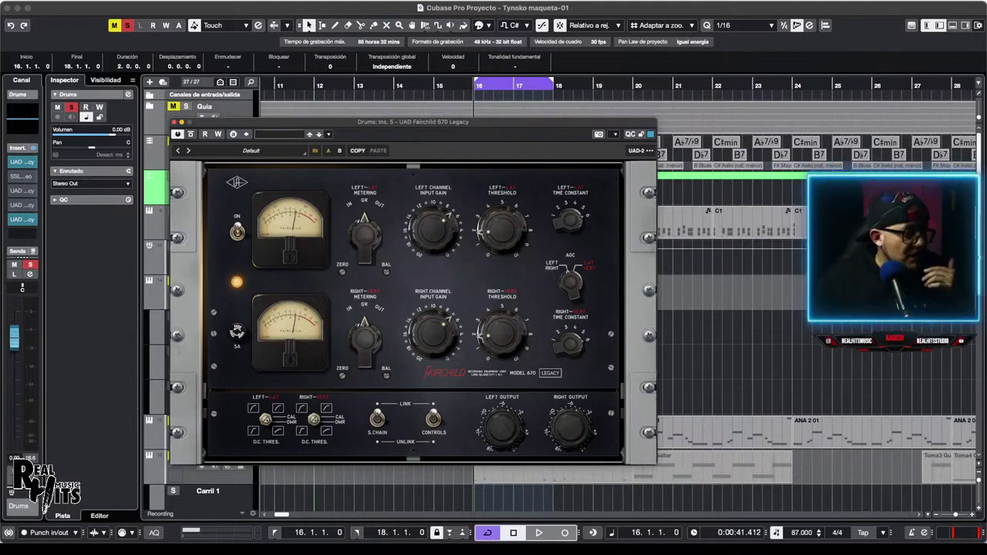
# Return to the arrangement, clear the event selection and play the compressed drums from bar 15.
pyautogui.click(174, 122)
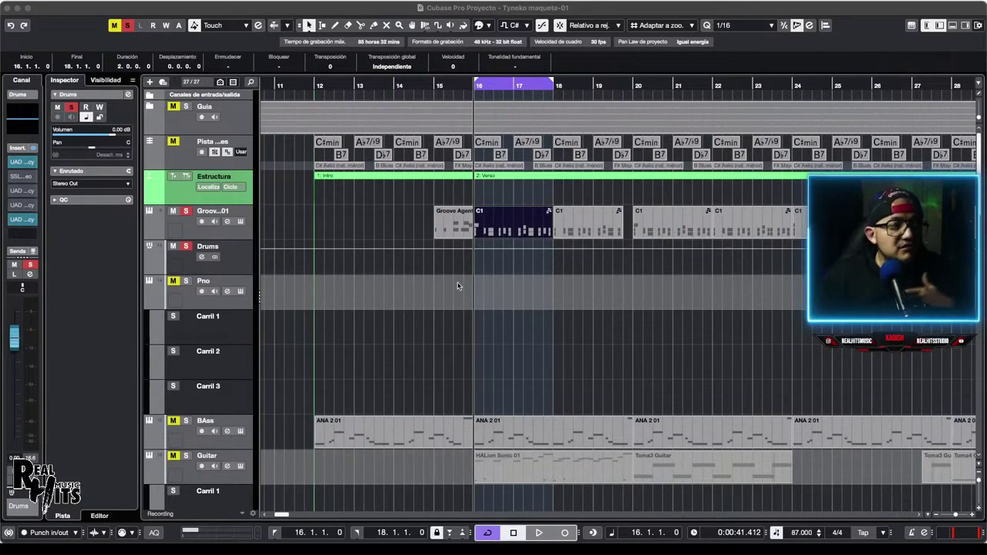
pyautogui.click(453, 332)
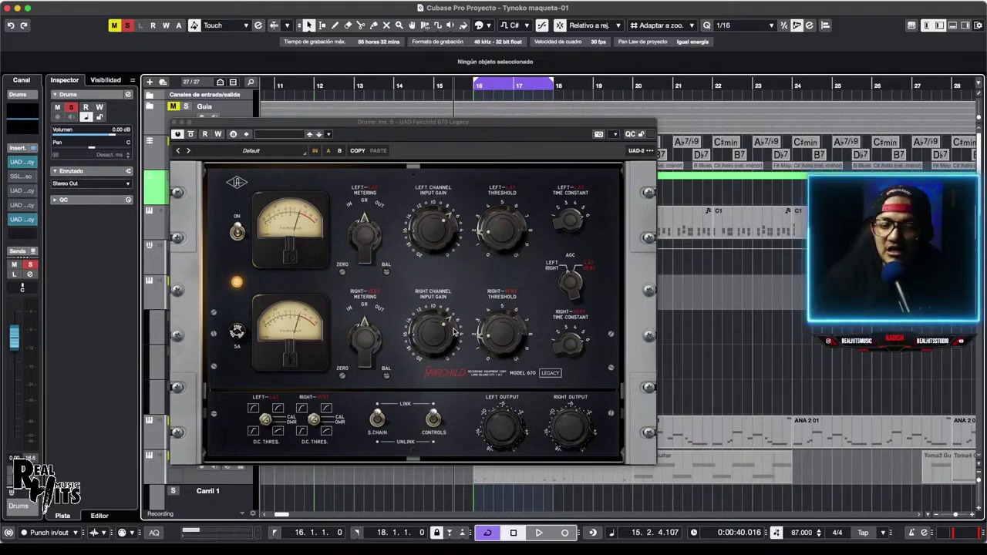
pyautogui.press('space')
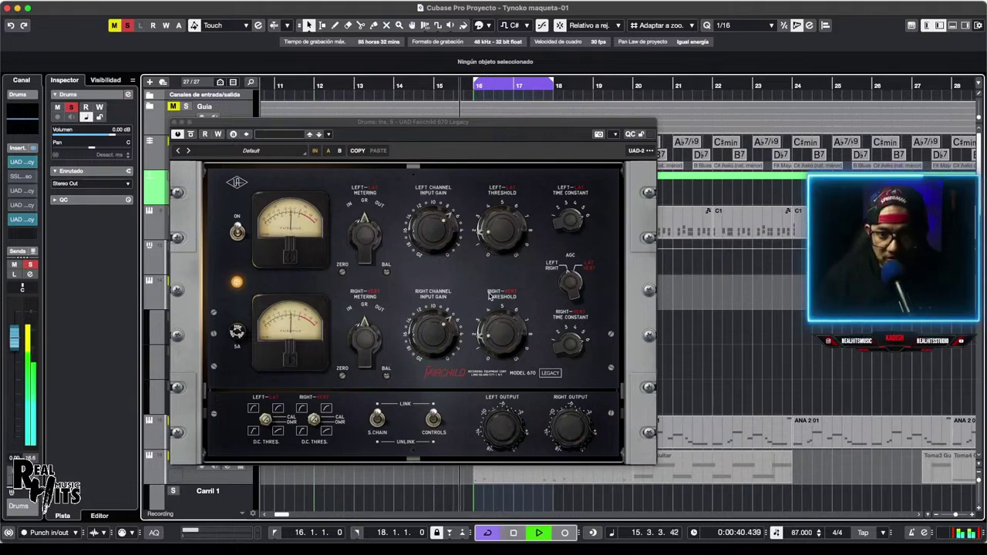
# Focus the compressor window and audition the looping drums with the compressor active, stopping and restarting playback.
pyautogui.click(495, 249)
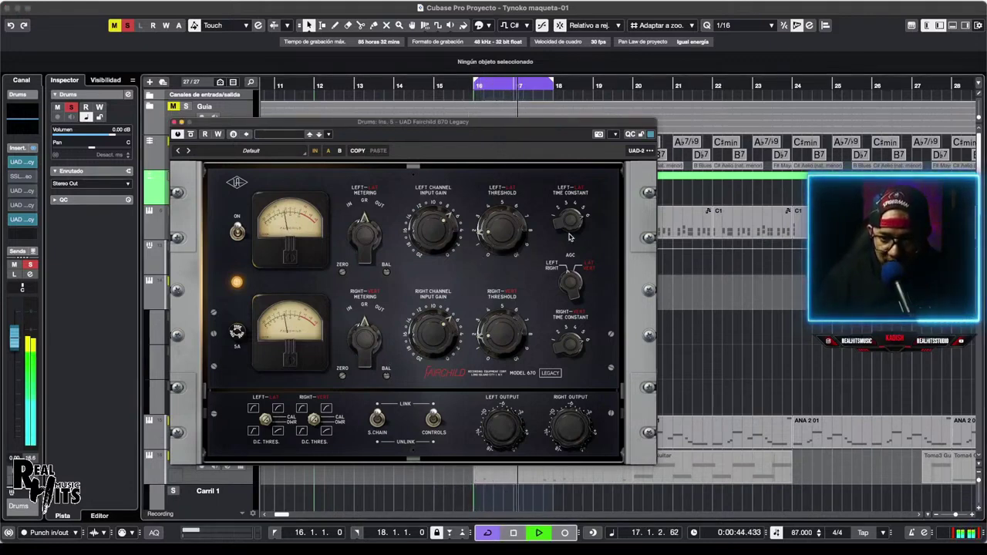
pyautogui.press('space')
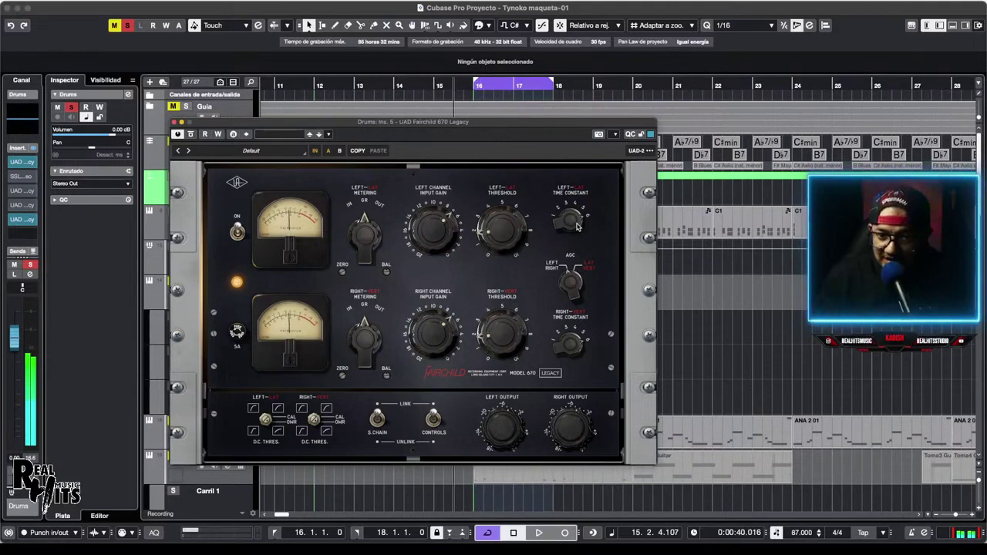
pyautogui.press('space')
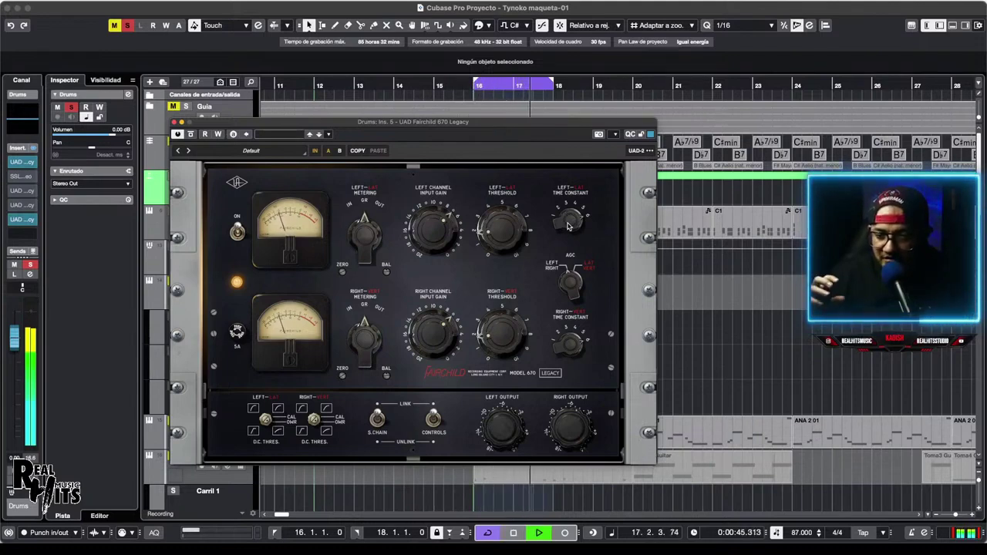
pyautogui.press('space')
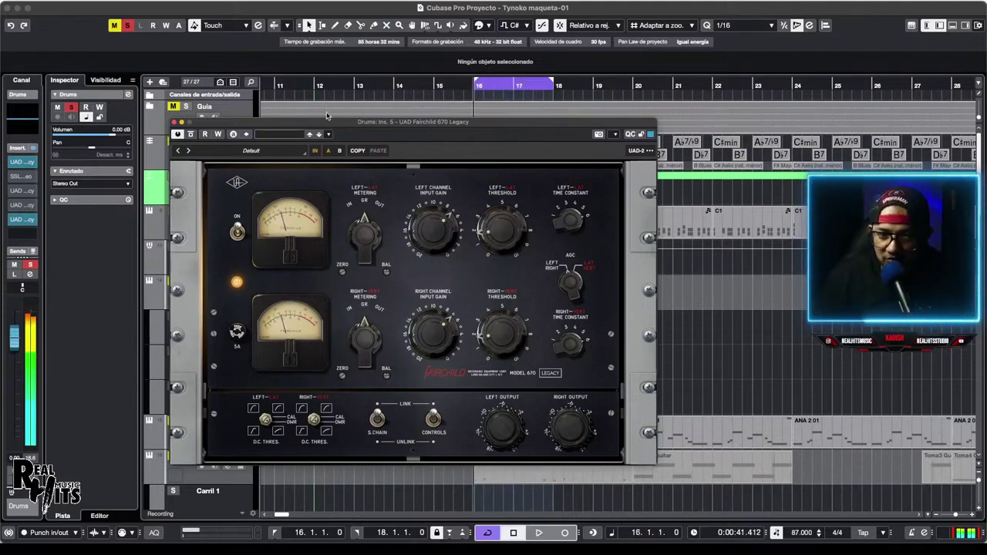
# Play the drum loop with the compressor bypassed and again with it active to compare the sound.
pyautogui.click(190, 134)
pyautogui.press('space')
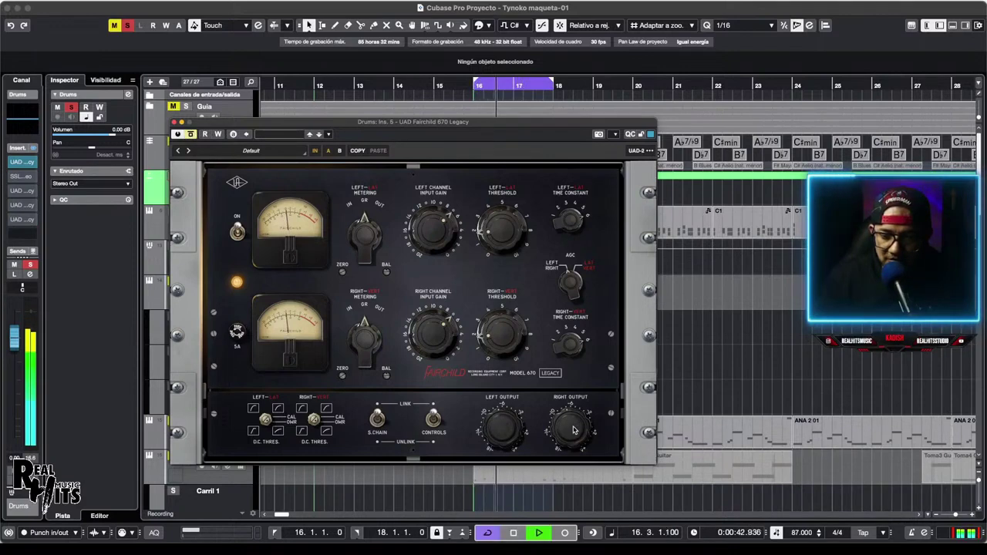
pyautogui.press('space')
pyautogui.click(191, 134)
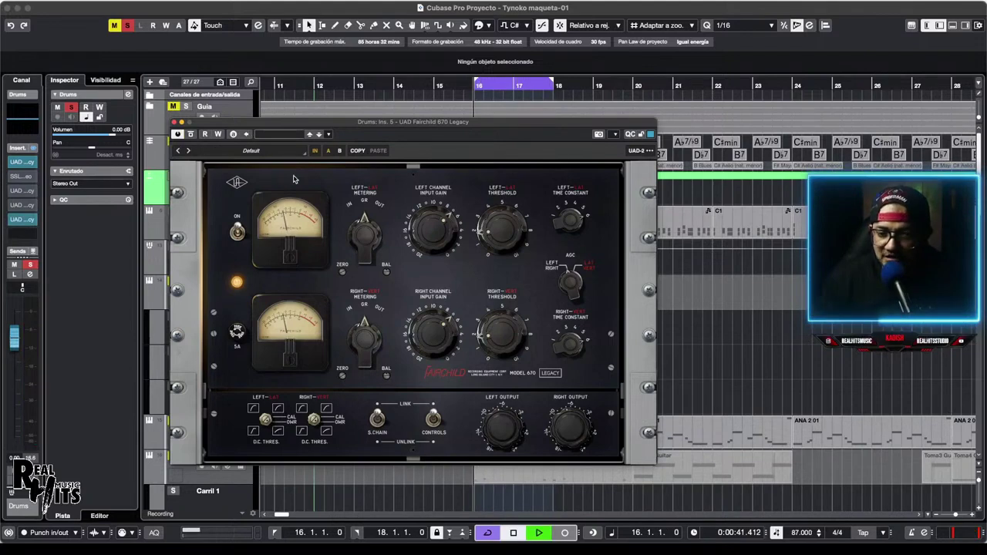
pyautogui.press('space')
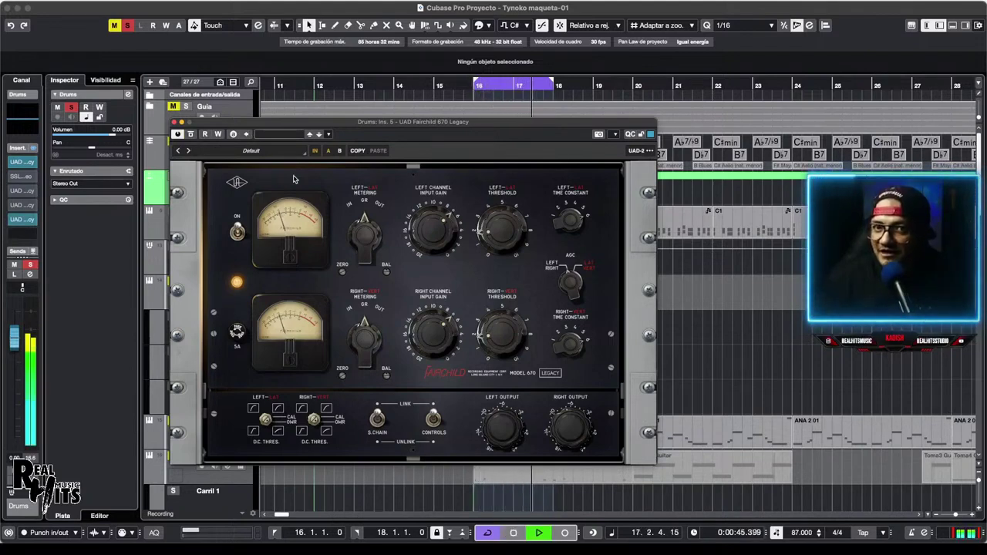
pyautogui.press('space')
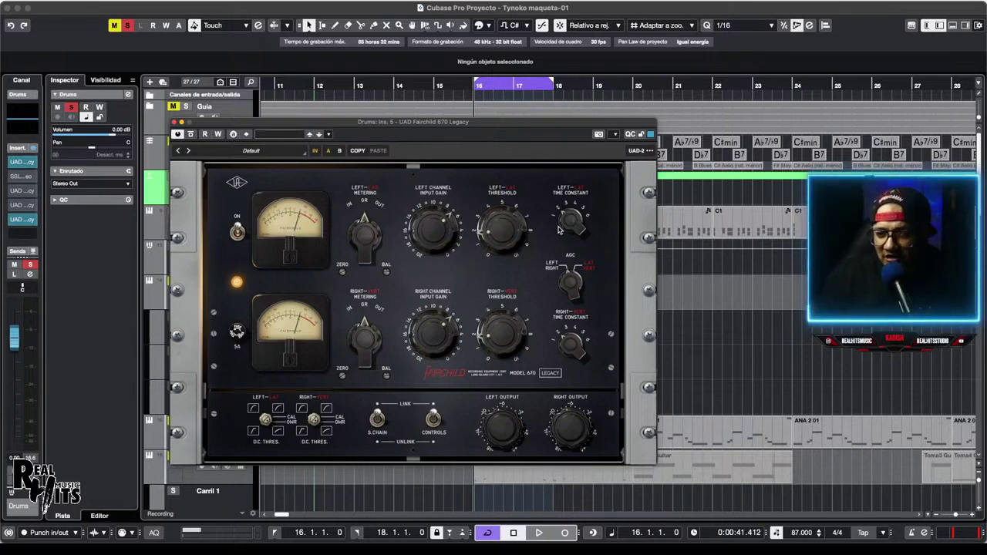
# Try several time constants on both channels while the drum loop plays and lower both thresholds slightly.
pyautogui.moveTo(565, 224); pyautogui.dragTo(563, 235)
pyautogui.press('space')
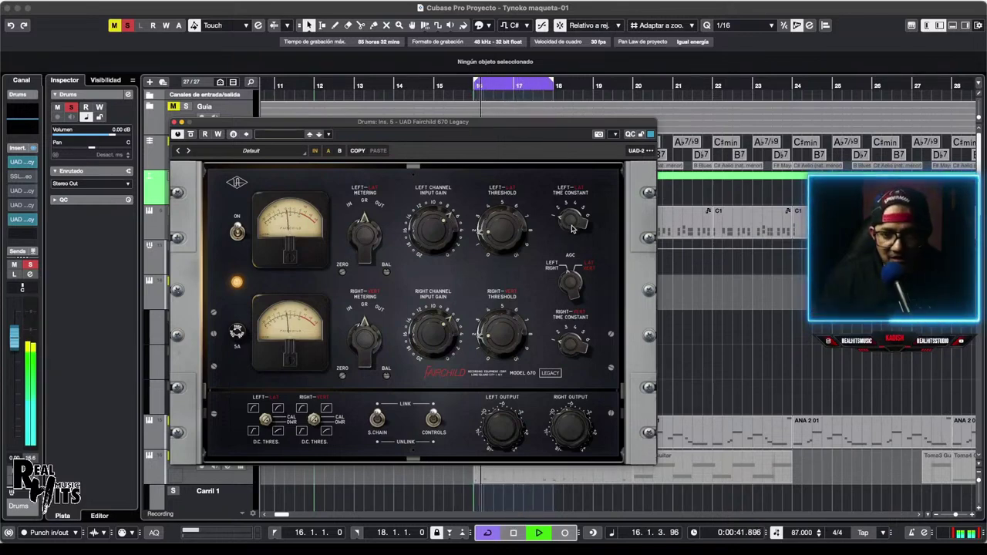
pyautogui.moveTo(572, 229); pyautogui.dragTo(569, 164)
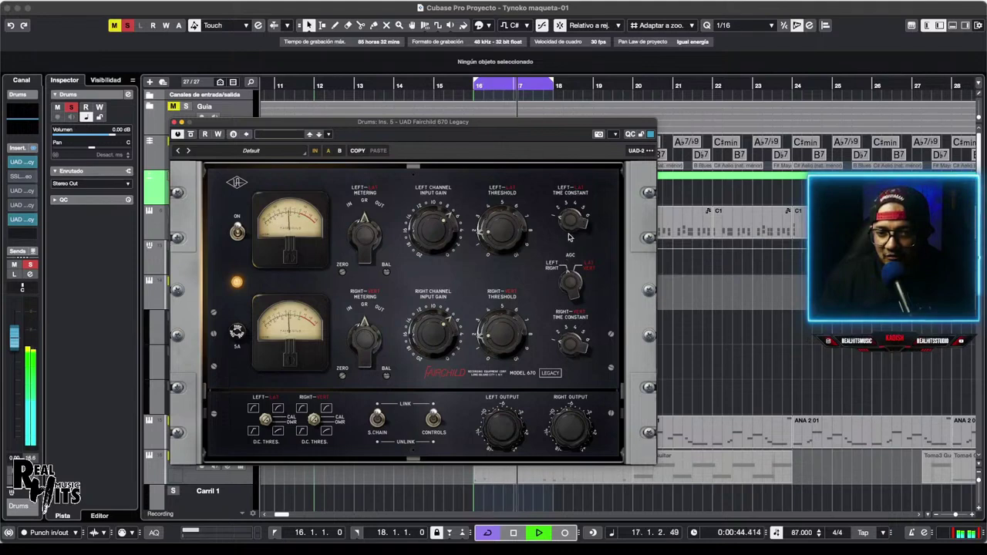
pyautogui.moveTo(569, 234); pyautogui.dragTo(569, 213)
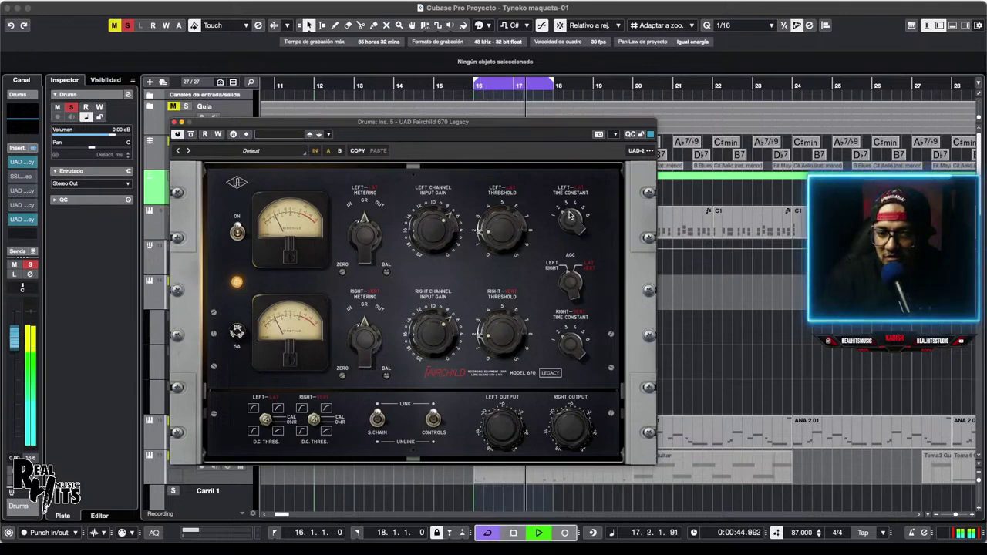
pyautogui.moveTo(571, 216); pyautogui.dragTo(573, 208)
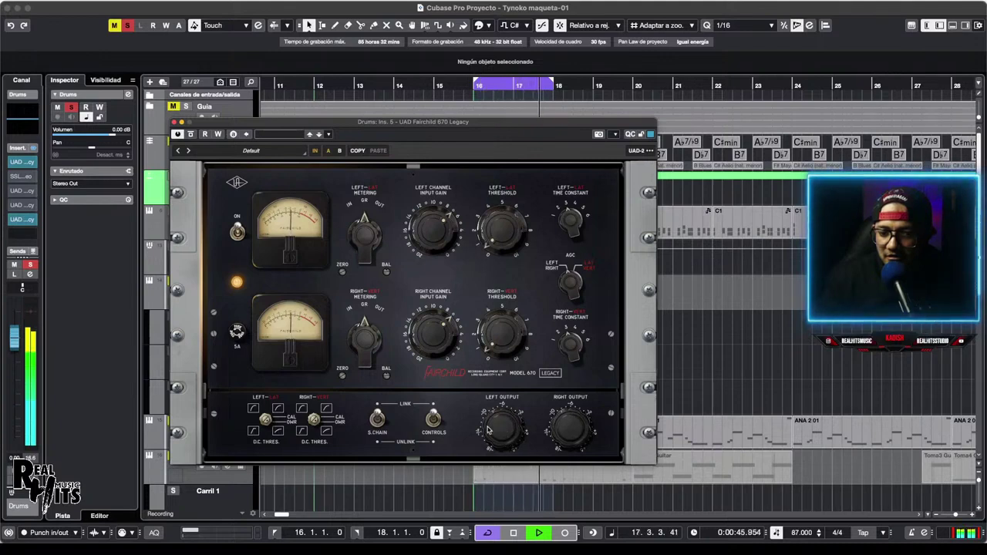
# Toggle the compressor's bypass twice during looped playback to compare the new settings, and stop with it active.
pyautogui.click(190, 134)
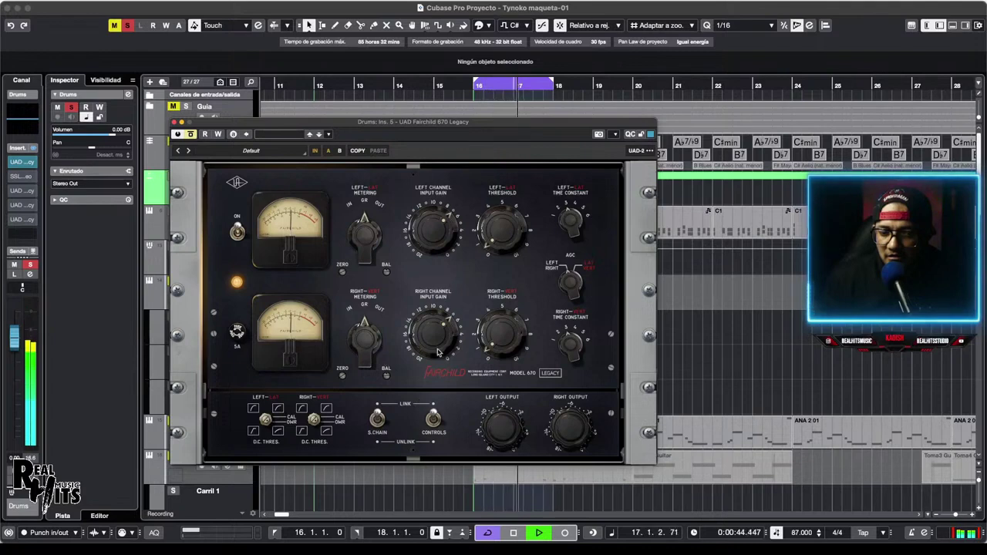
pyautogui.click(190, 134)
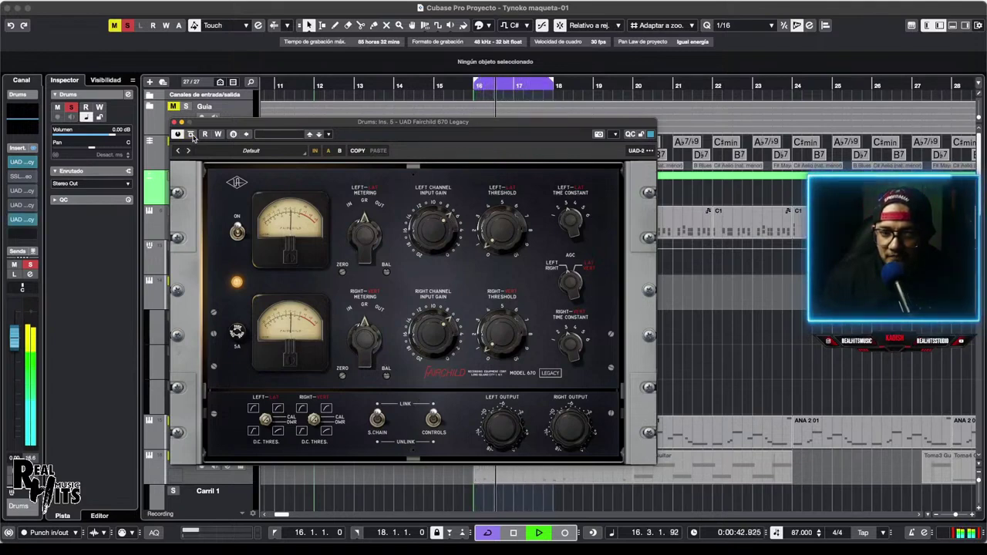
pyautogui.click(190, 134)
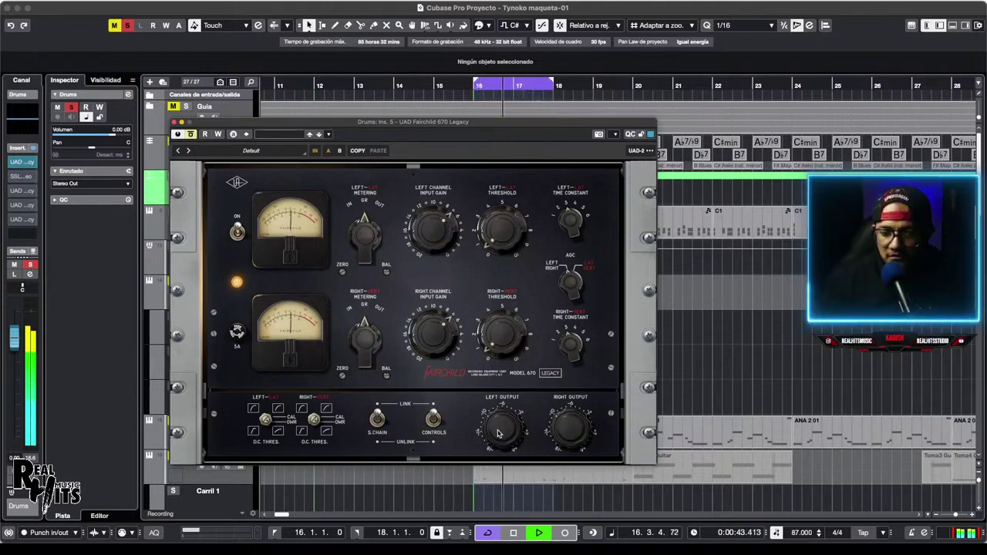
pyautogui.click(192, 135)
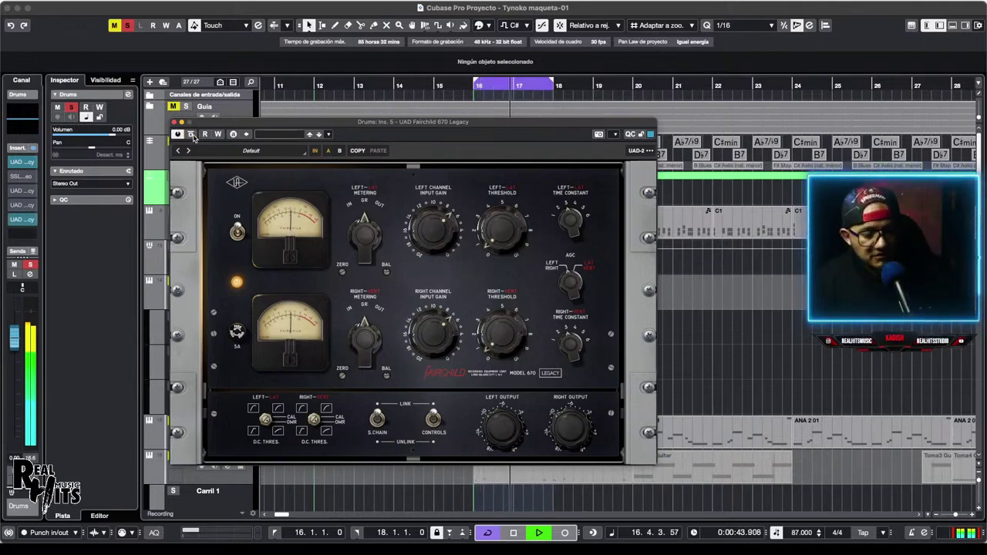
pyautogui.press('space')
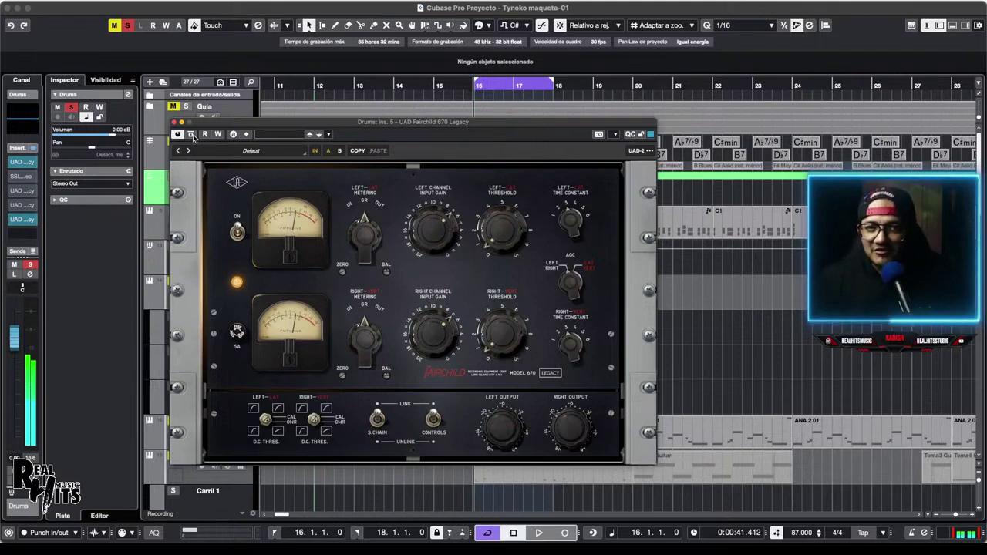